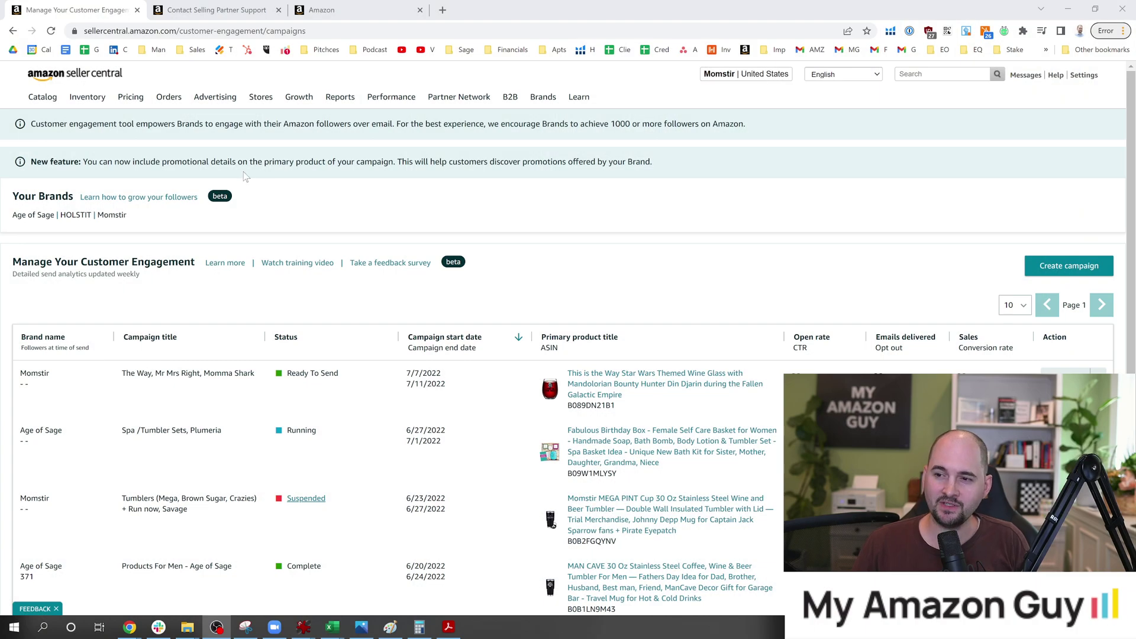
Step: Bring the browser into focus and scroll down the Seller Central campaigns page
left_click(338, 221)
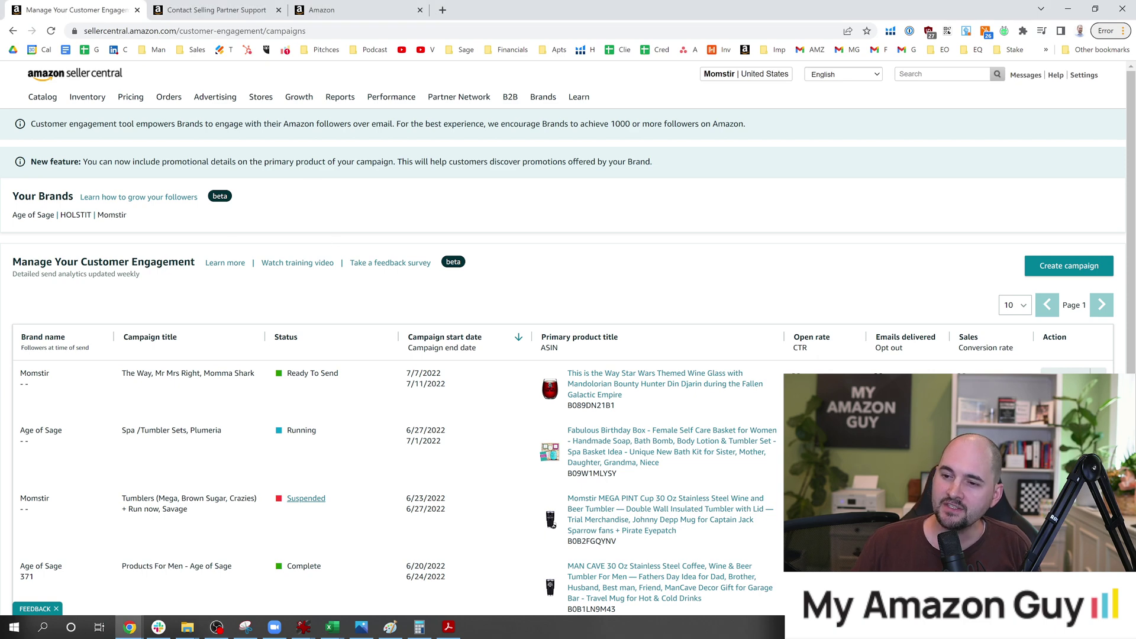
left_click_drag(194, 270, 19, 261)
left_click(264, 238)
scroll(306, 278, "down", 1)
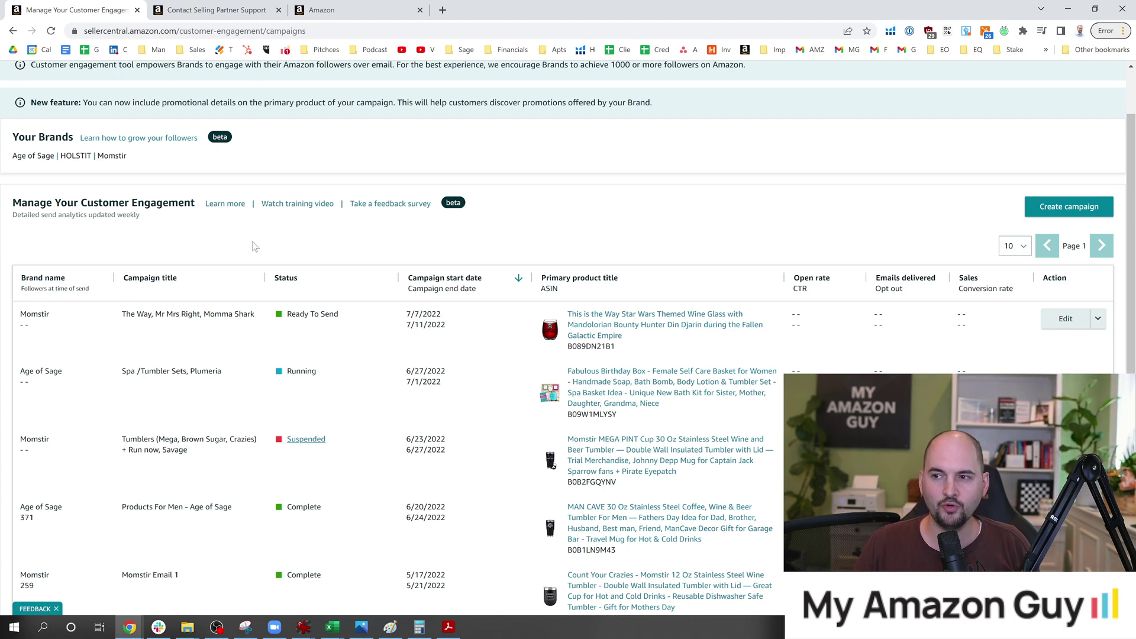
Step: Load the Age of Sage storefront (amazon.com/stores/page) in a new tab, then return to Seller Central
left_click(442, 10)
type("amazon.com")
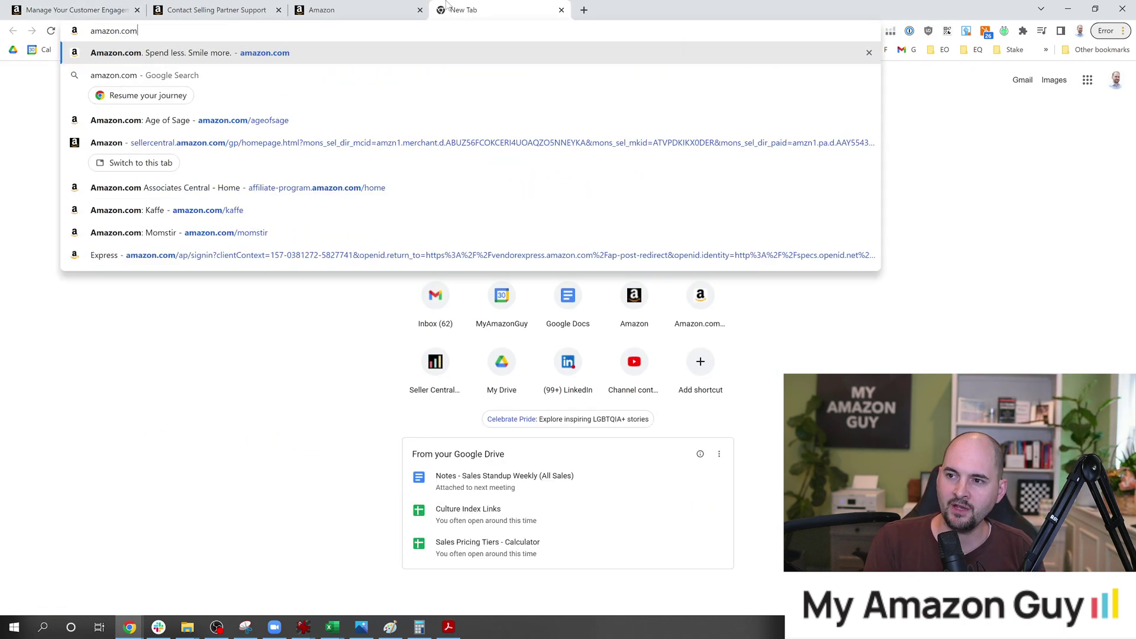
type("/stores/page")
key("Return")
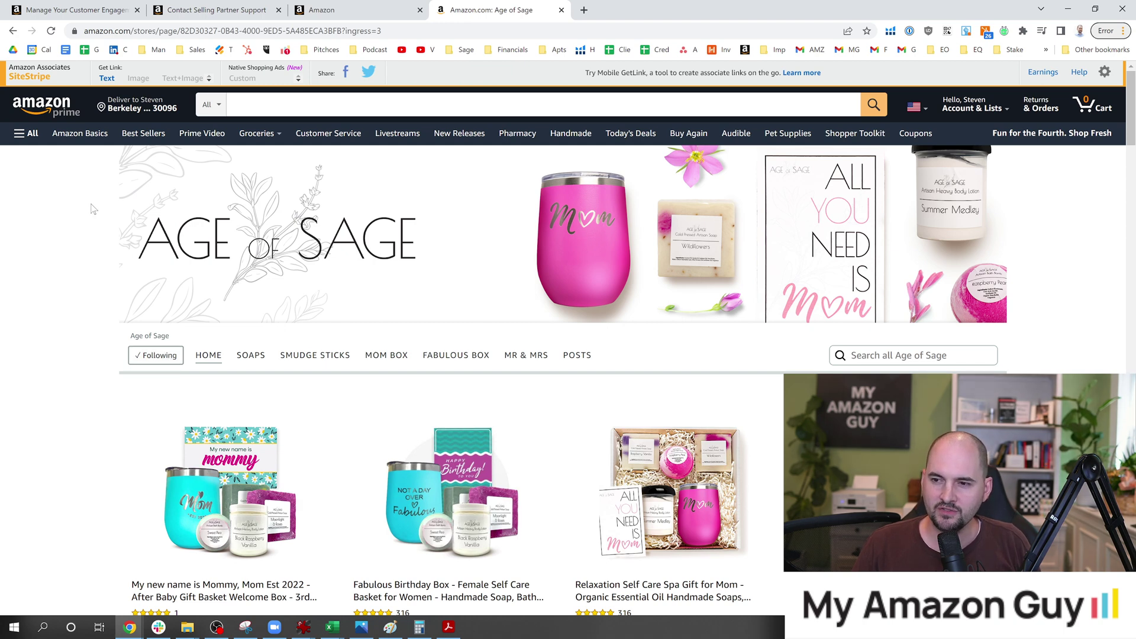
left_click(97, 7)
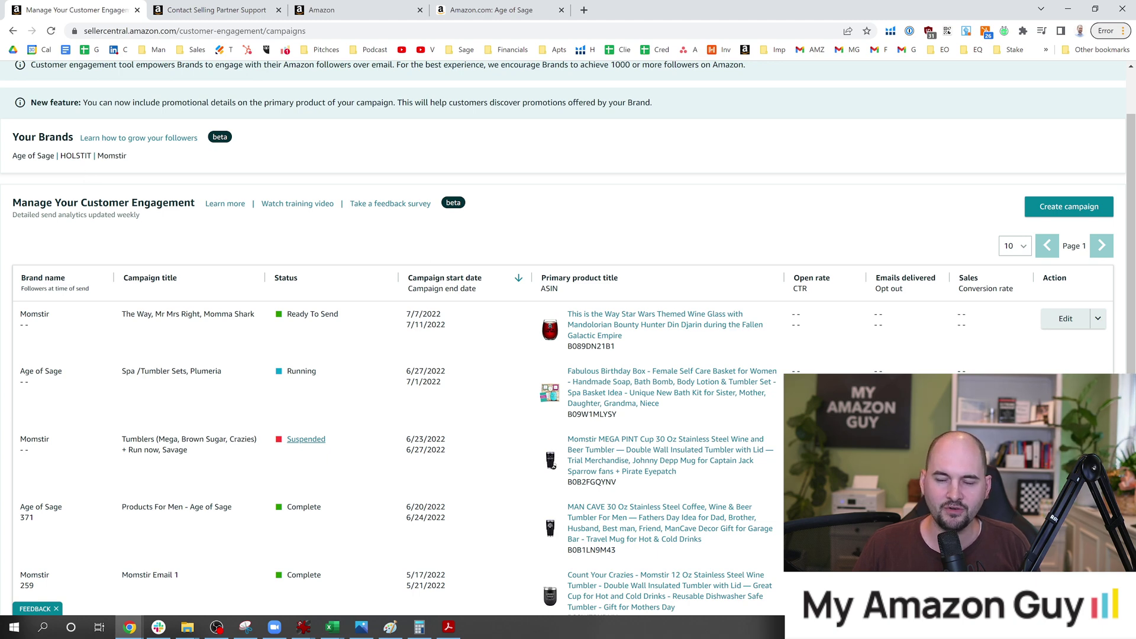
left_click(1076, 206)
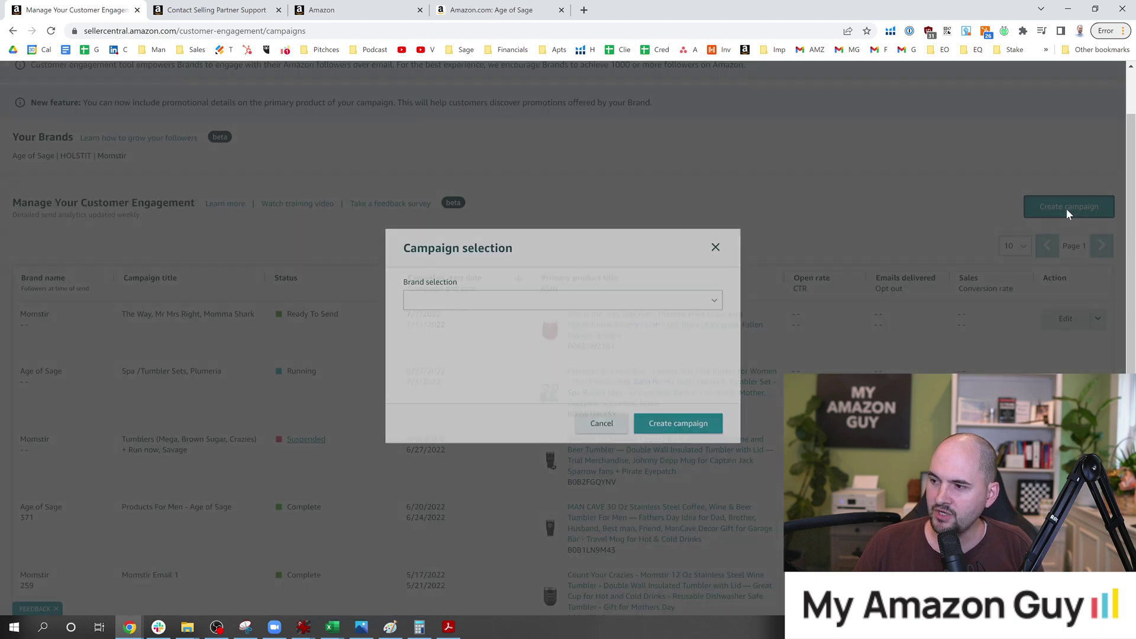
left_click(519, 305)
left_click(469, 327)
left_click(661, 425)
scroll(262, 307, "down", 2)
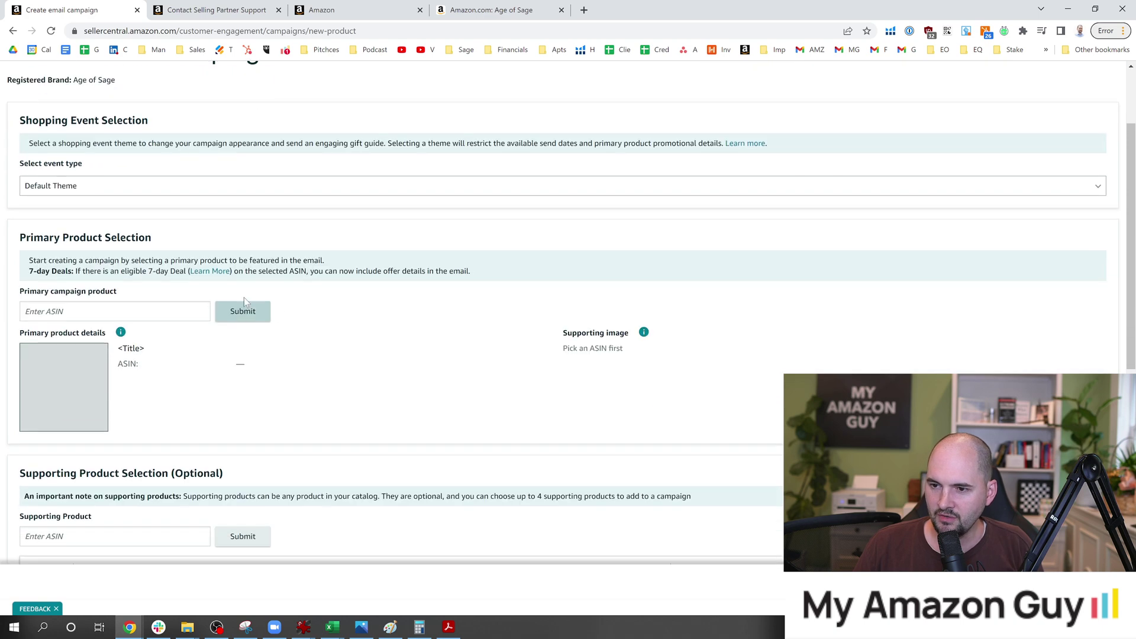
left_click(98, 186)
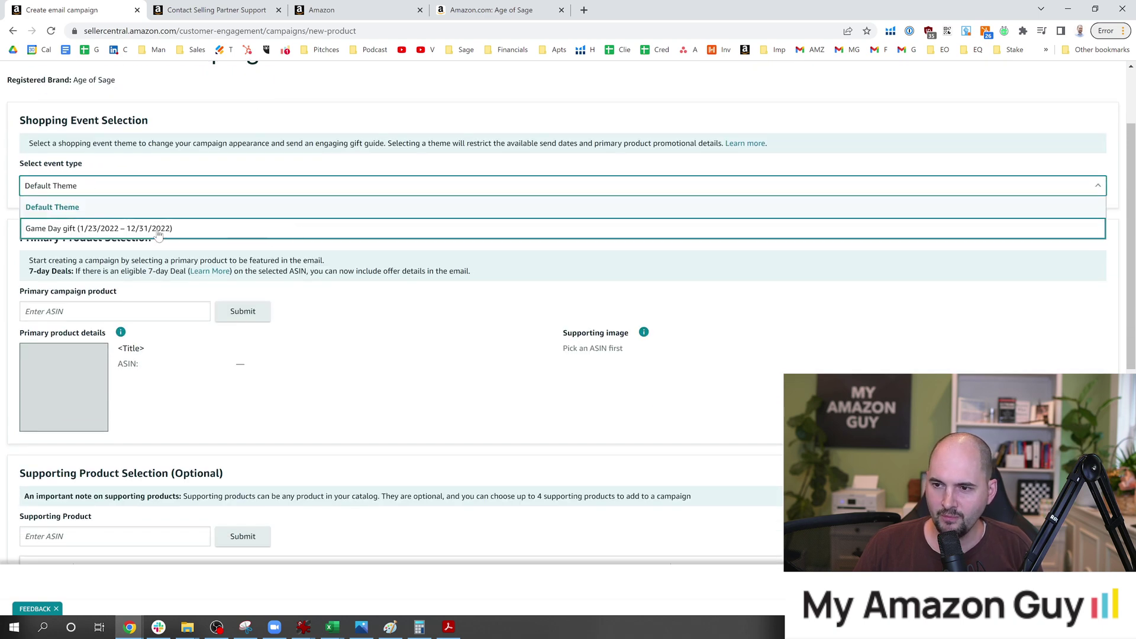
left_click(100, 207)
left_click(95, 186)
left_click(77, 229)
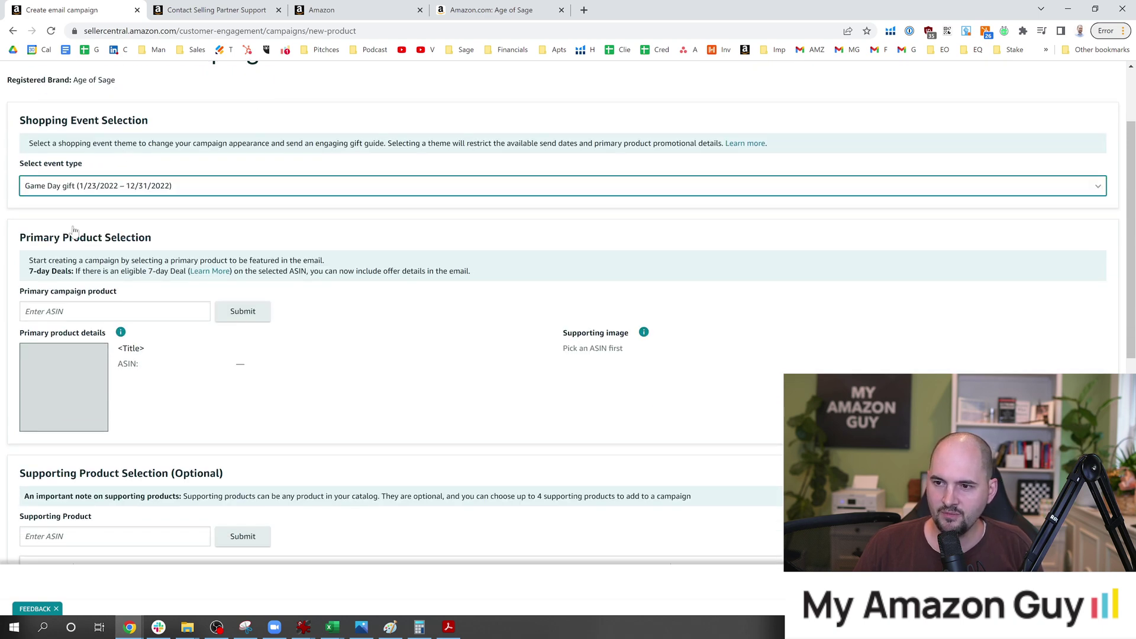
left_click(80, 180)
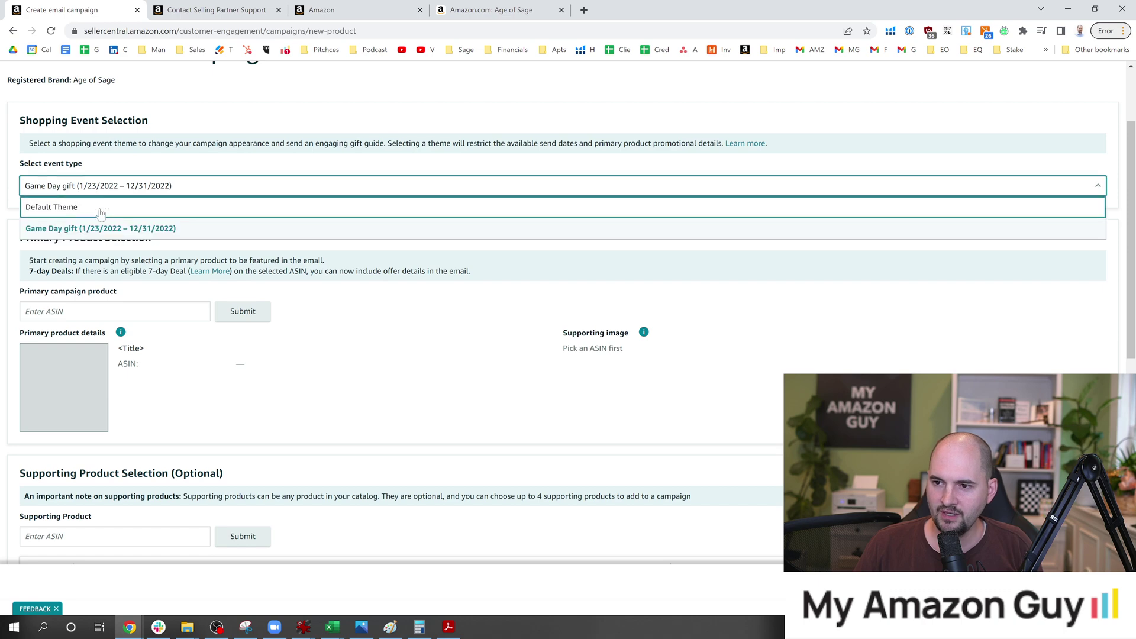
left_click(108, 205)
scroll(180, 178, "down", 2)
left_click(89, 193)
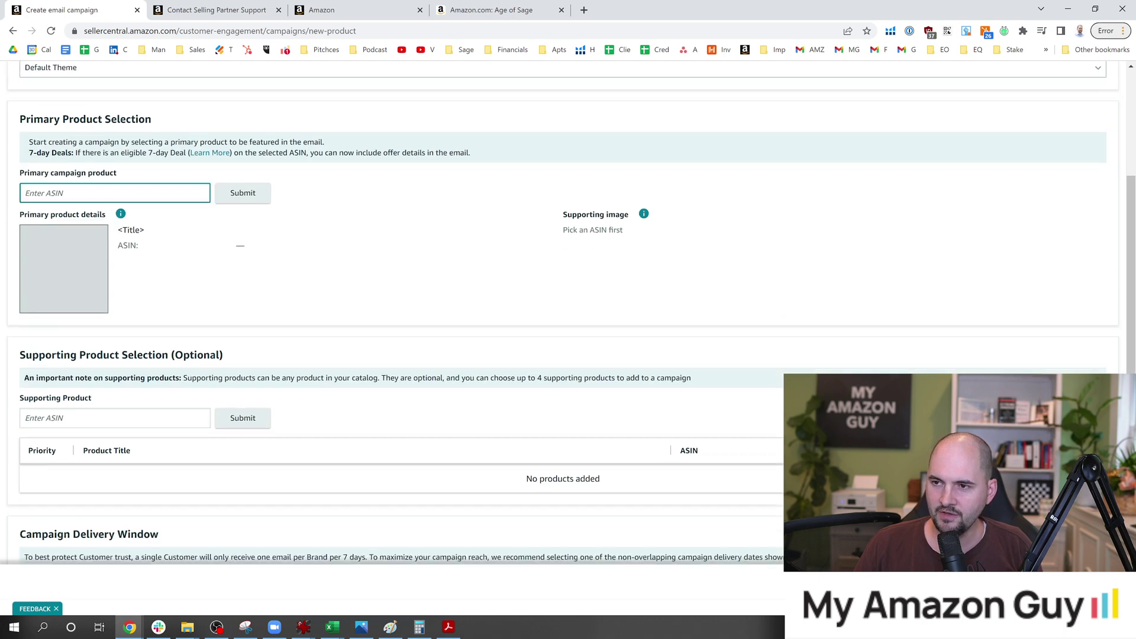
scroll(197, 321, "down", 3)
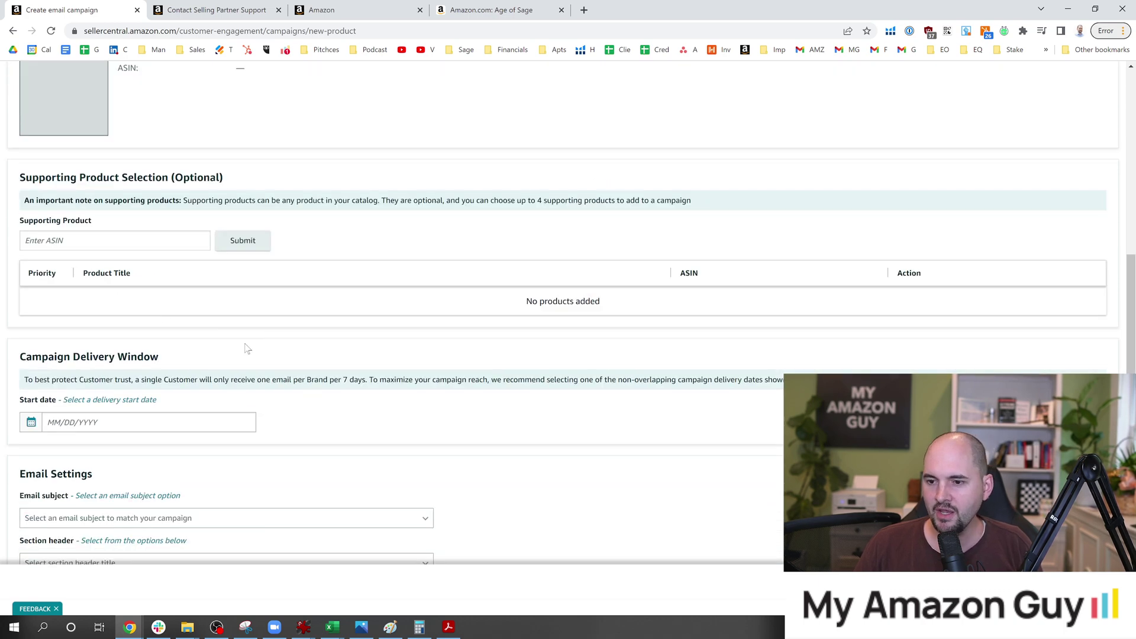
scroll(178, 343, "down", 3)
scroll(77, 267, "down", 1)
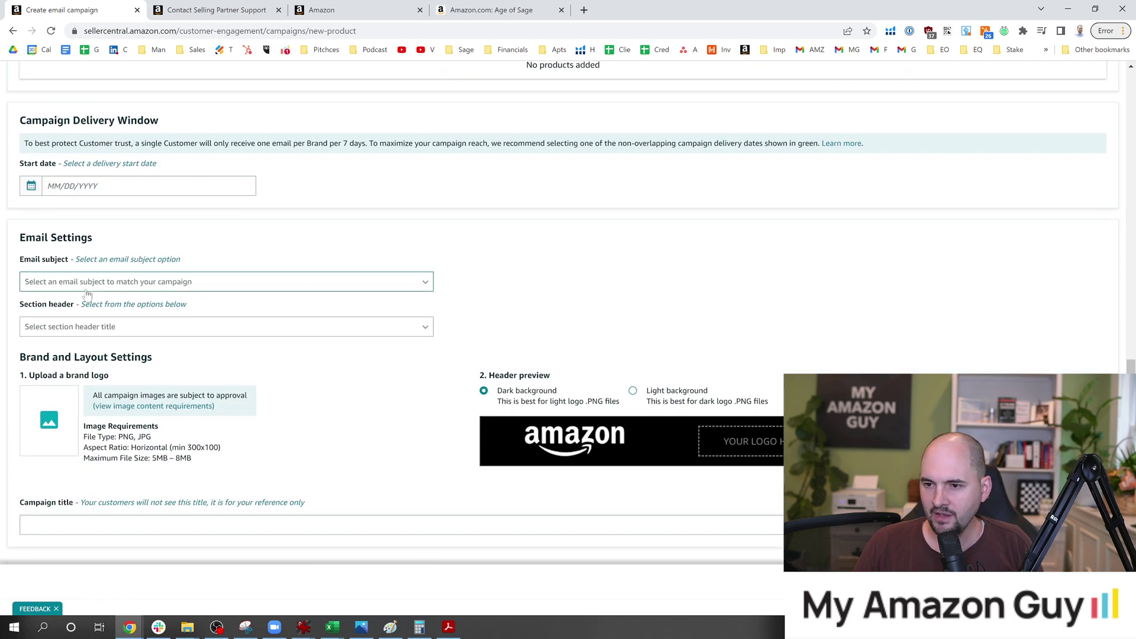
left_click(77, 283)
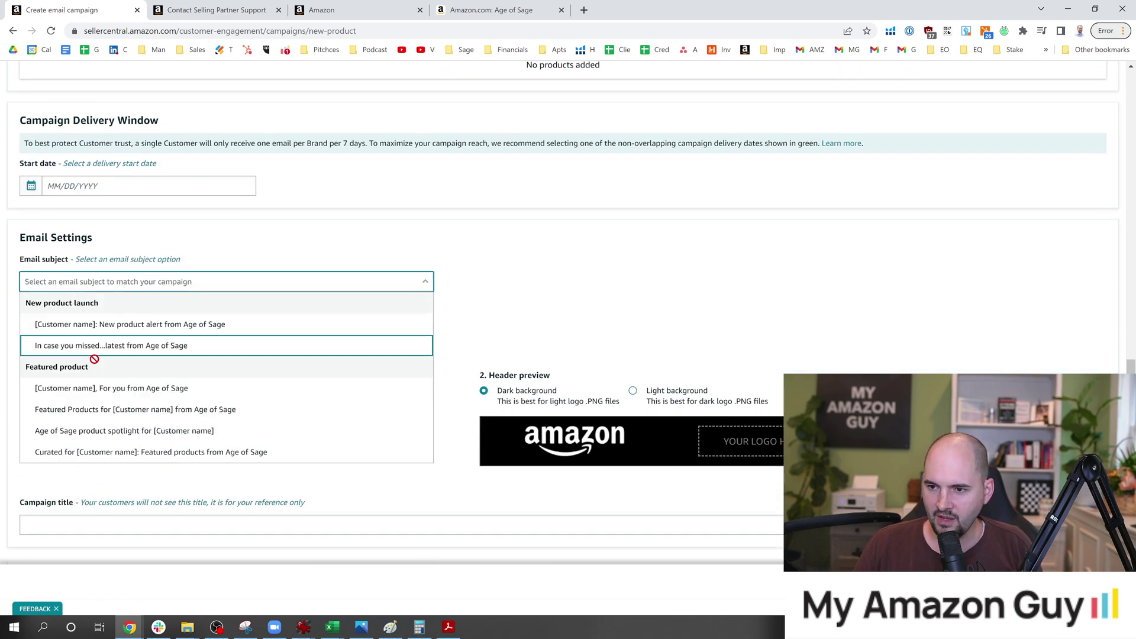
left_click(187, 326)
left_click(119, 326)
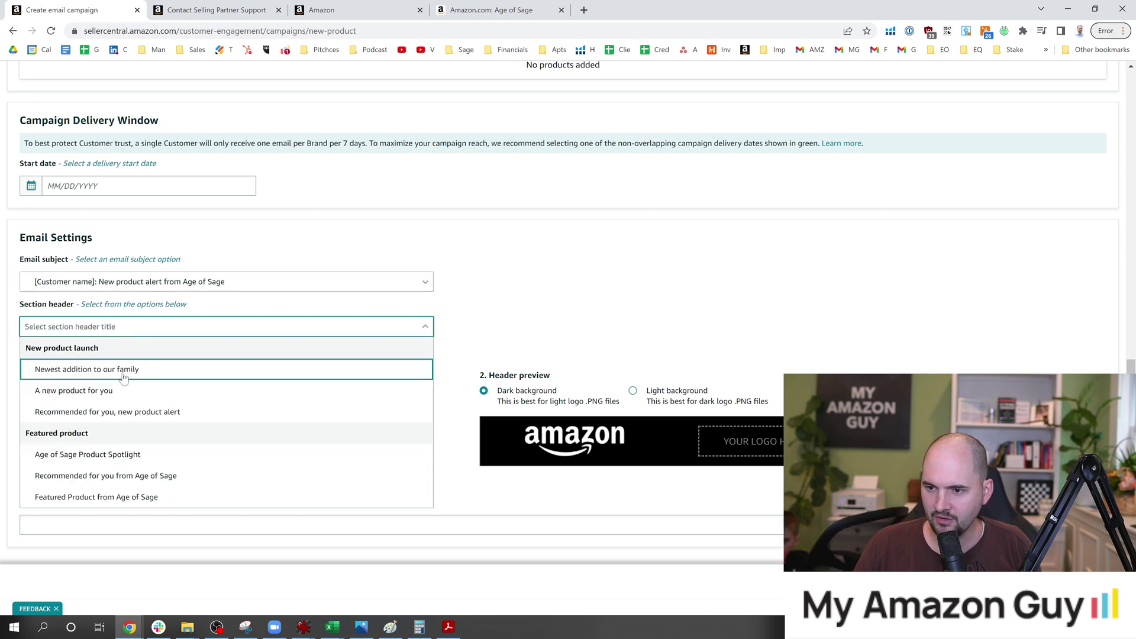
left_click(124, 370)
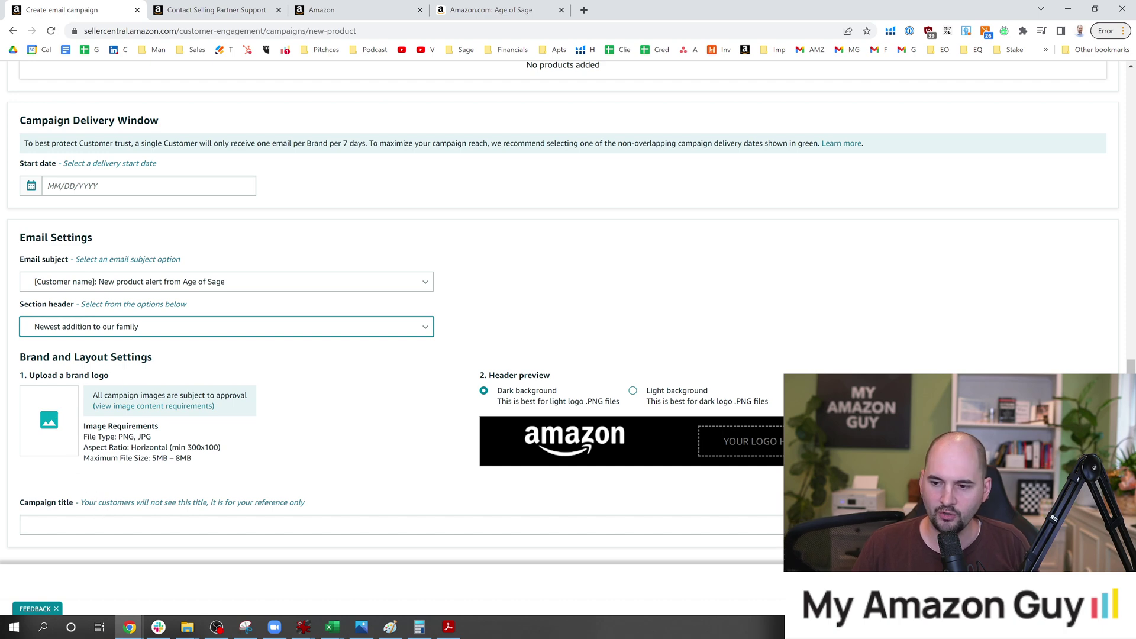
scroll(75, 466, "up", 5)
scroll(405, 286, "up", 4)
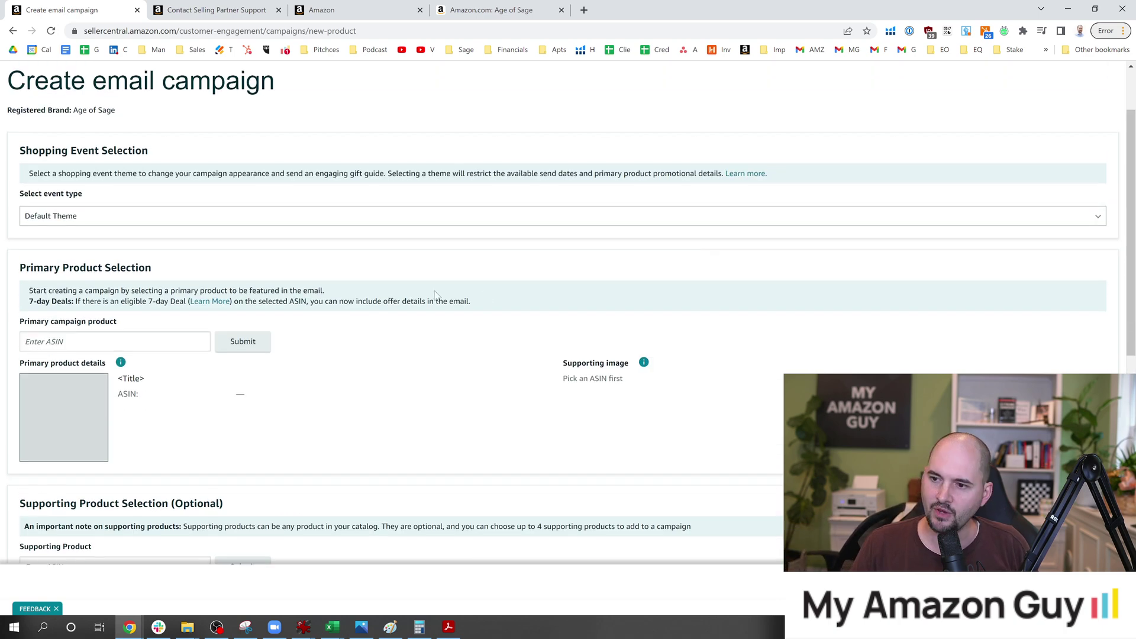
key("alt+Left")
left_click(623, 106)
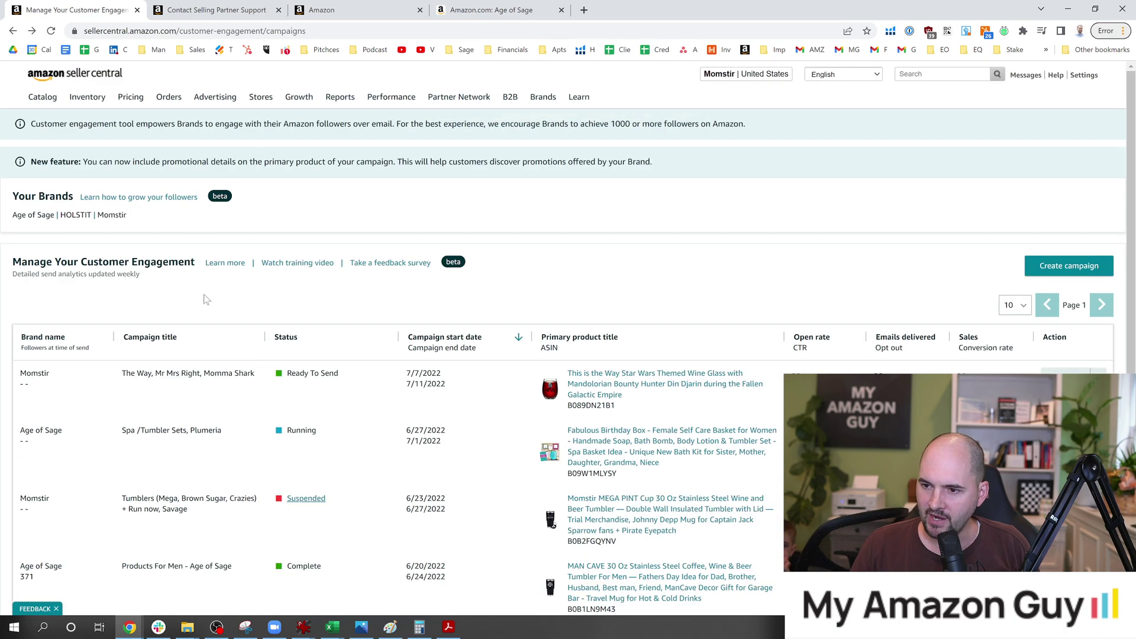
scroll(203, 293, "down", 1)
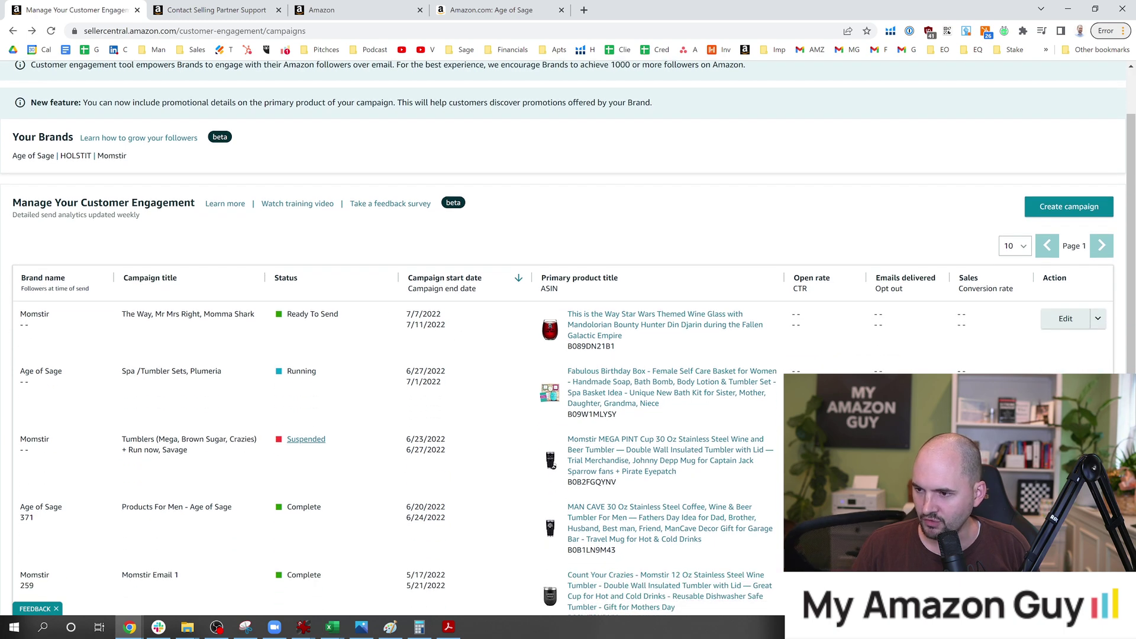
left_click(1097, 318)
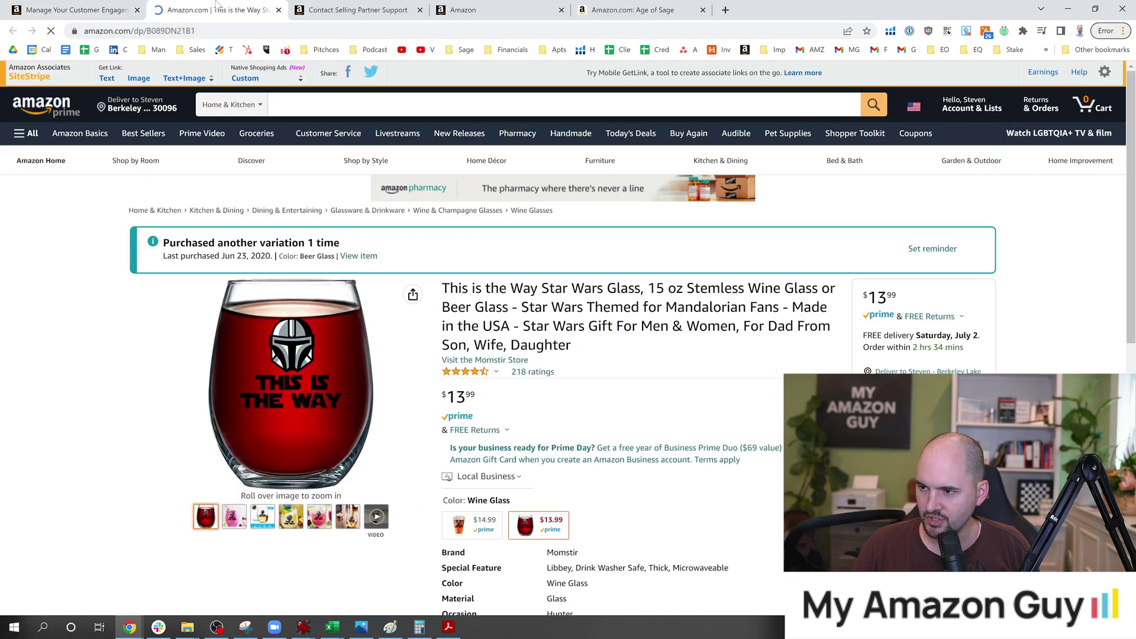
left_click(72, 9)
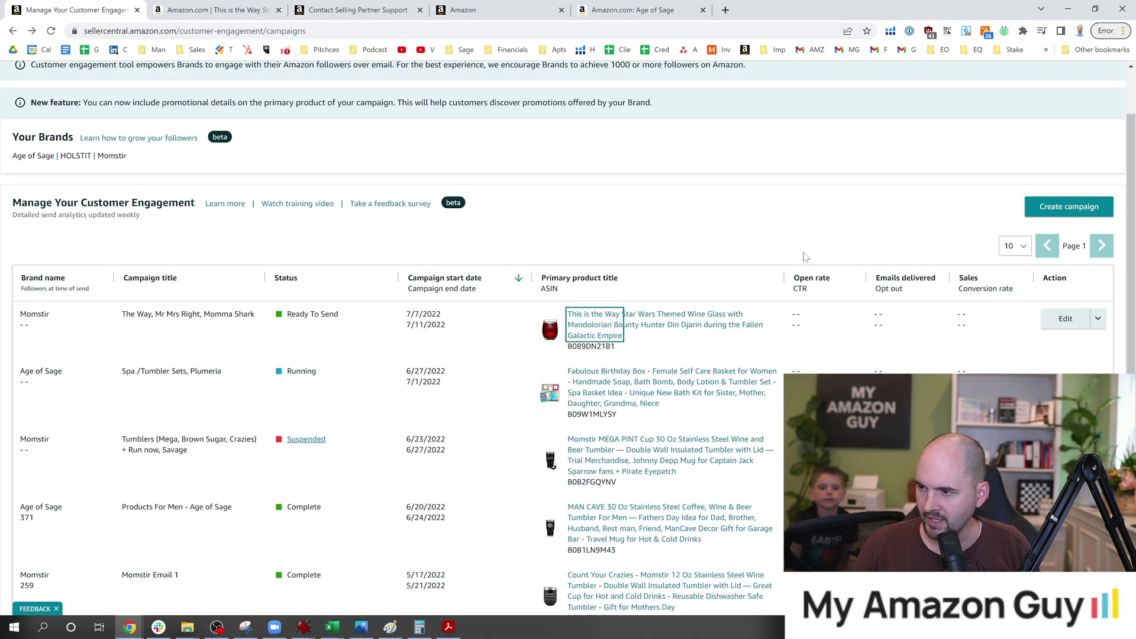
left_click(1053, 326)
scroll(362, 302, "down", 3)
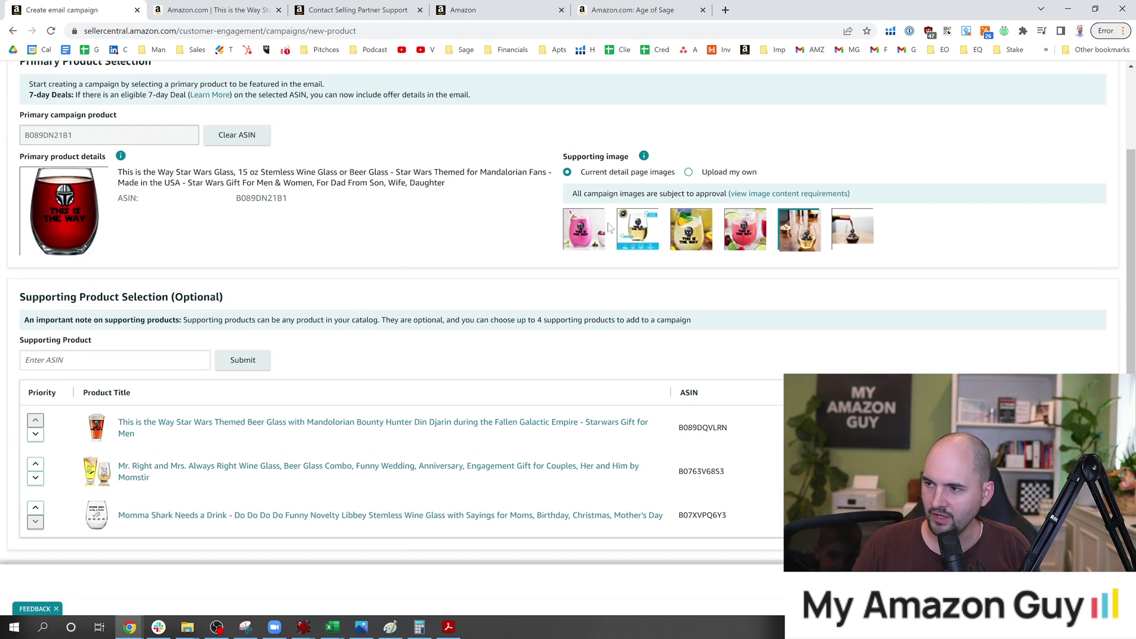
scroll(541, 261, "down", 3)
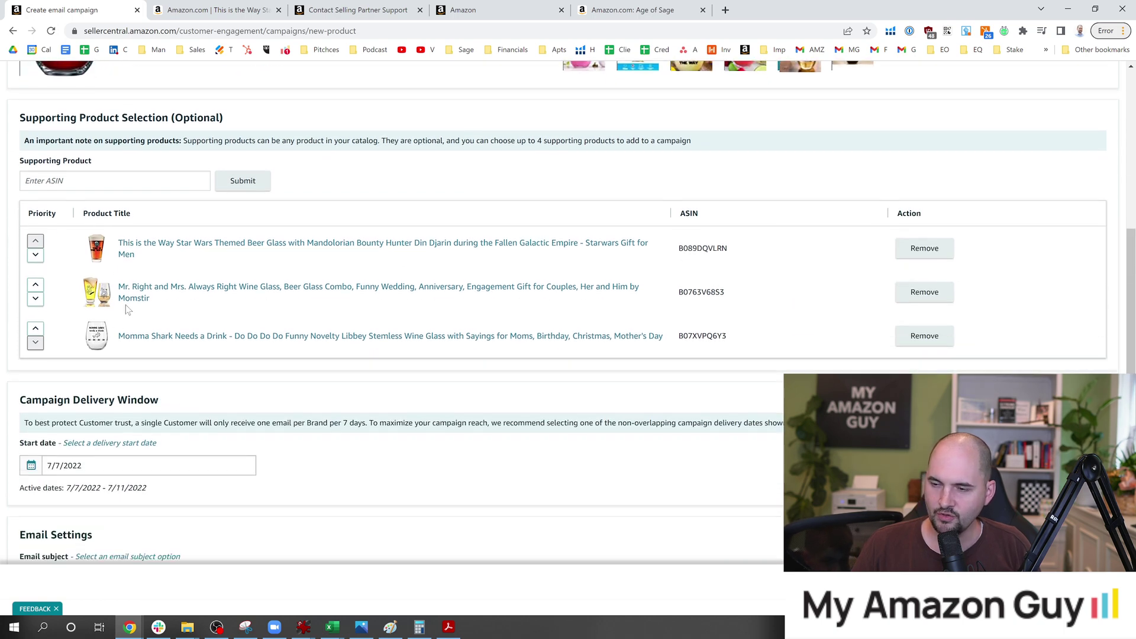
scroll(235, 313, "down", 4)
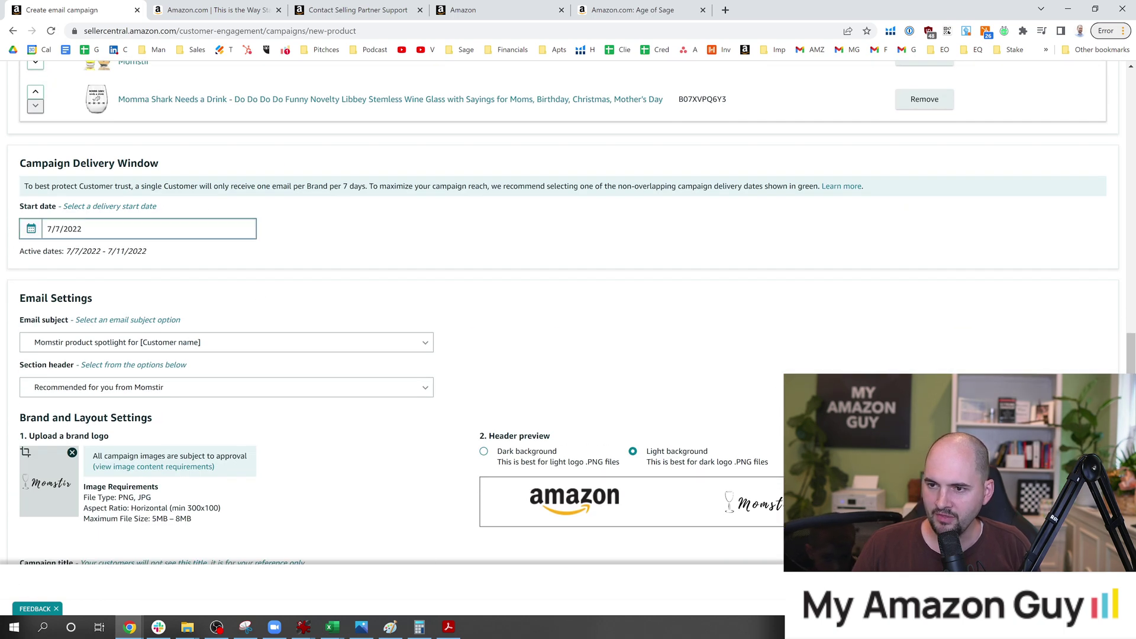
scroll(393, 383, "down", 1)
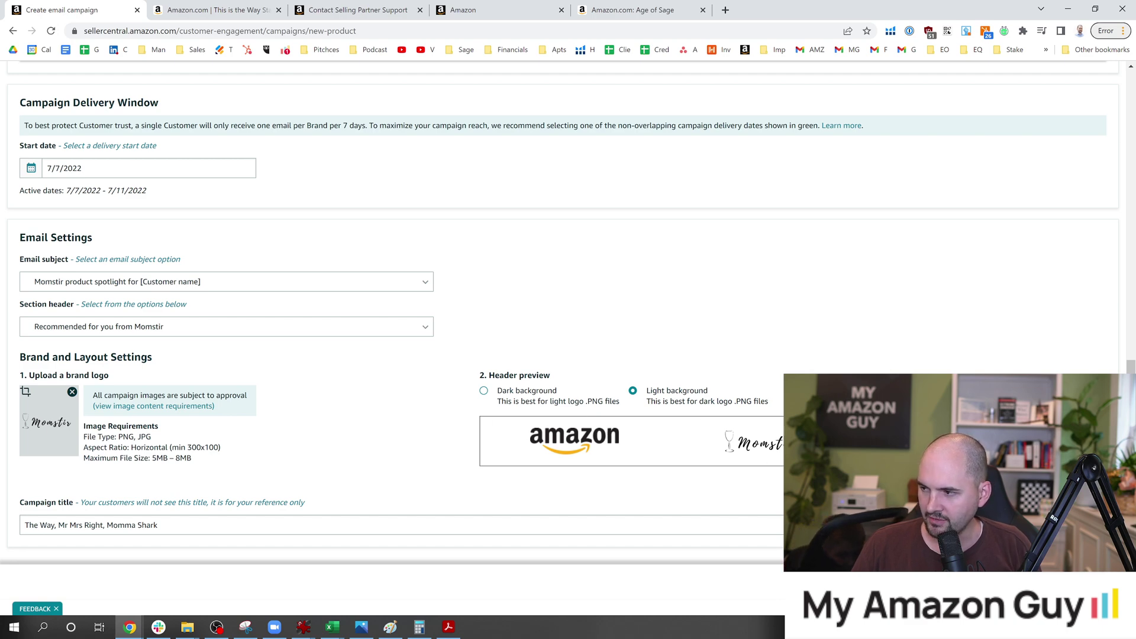
scroll(572, 308, "up", 1)
scroll(283, 71, "up", 15)
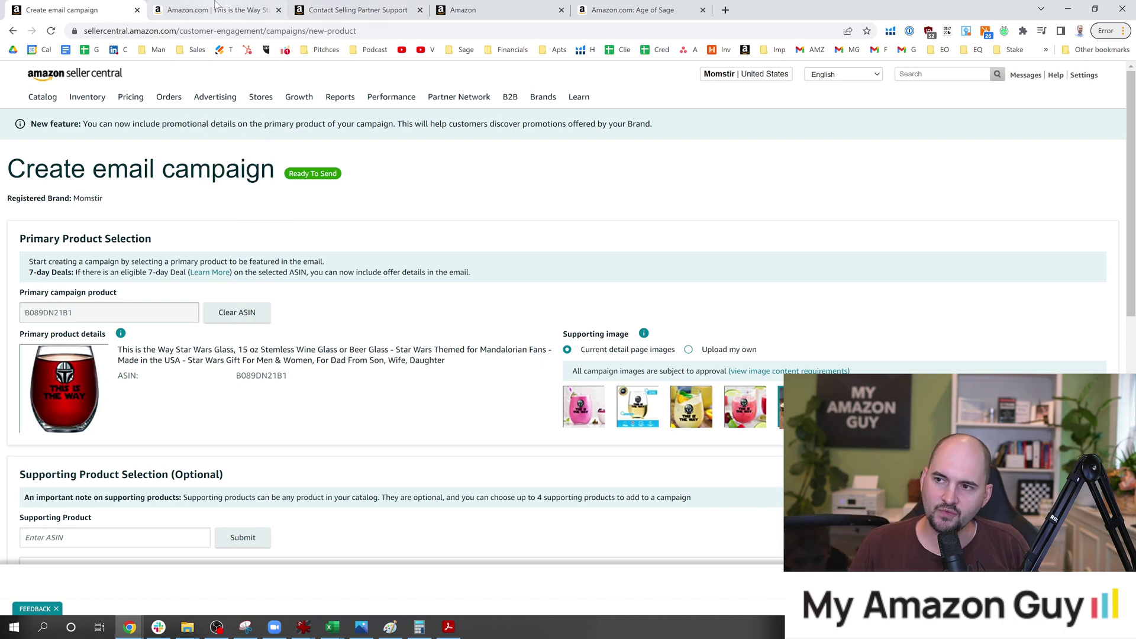
Step: Check the Age of Sage storefront and the campaign page's address, then switch to Brand Registry Support
left_click(627, 9)
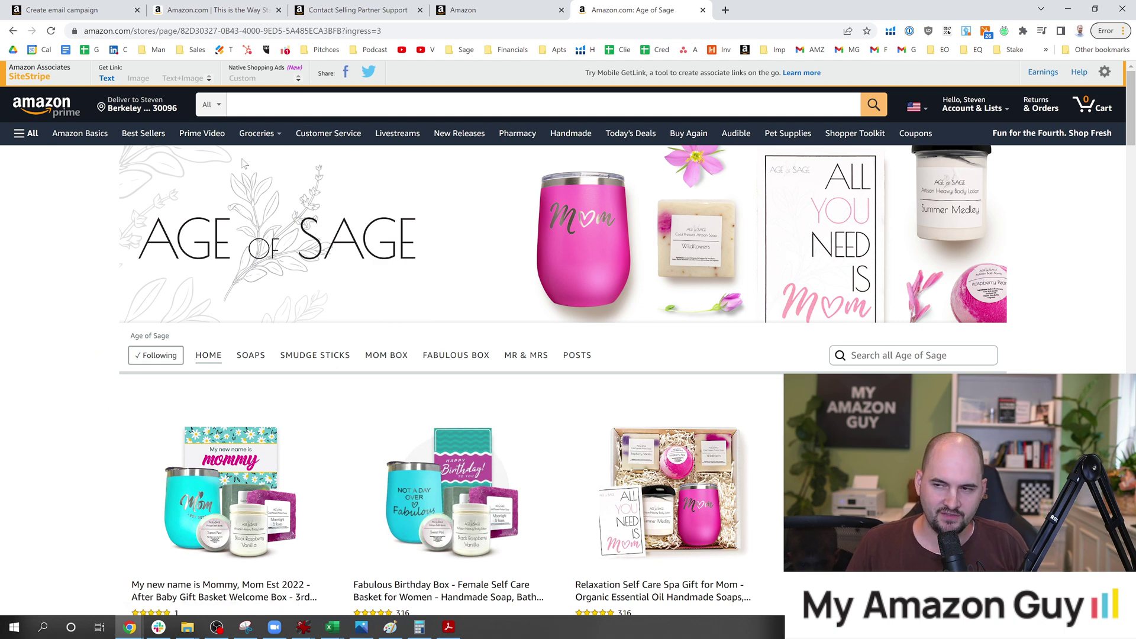
left_click(82, 9)
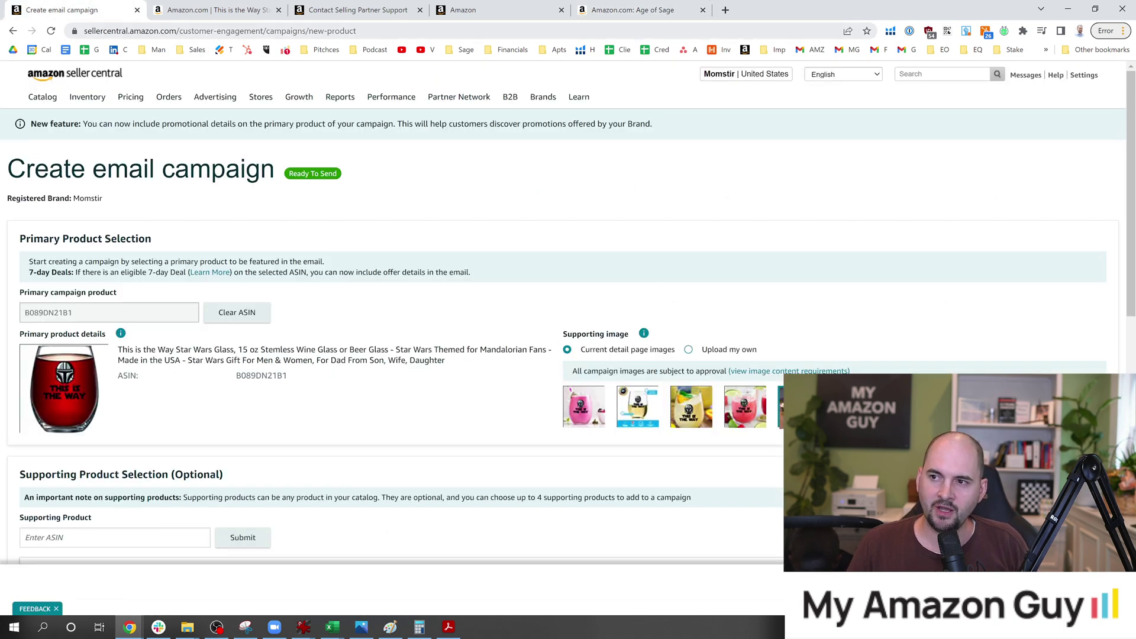
left_click(230, 35)
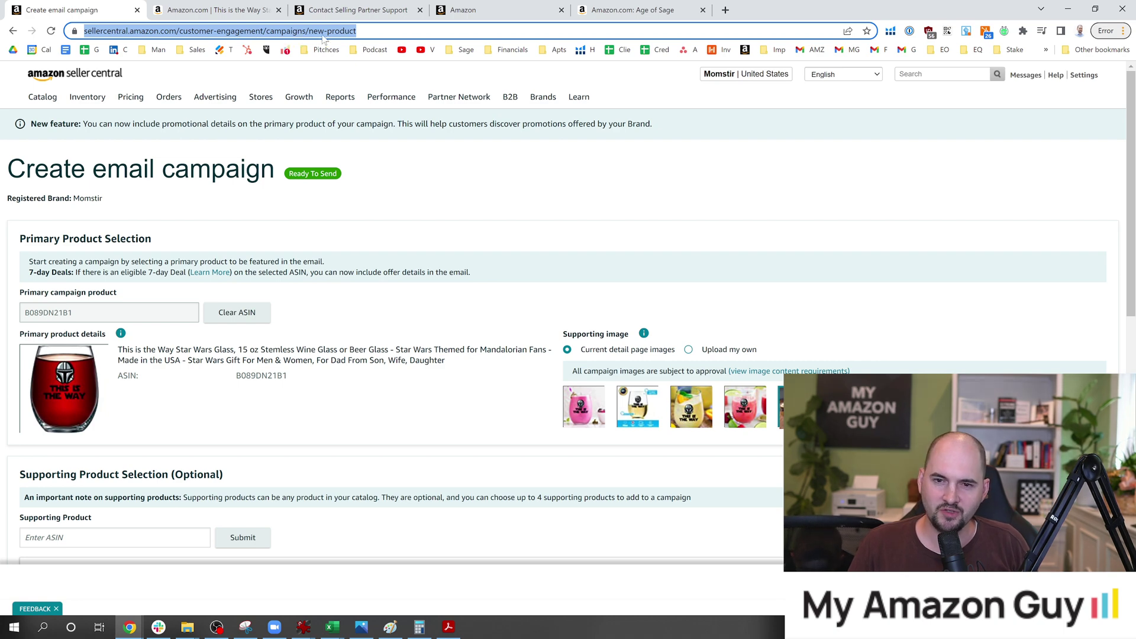
left_click(368, 206)
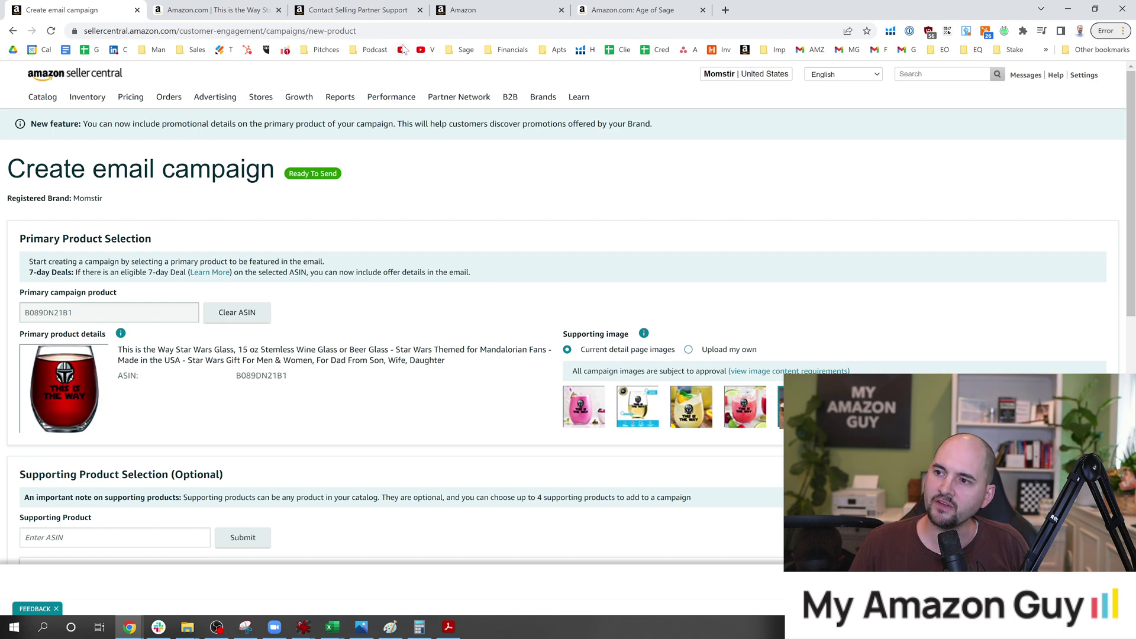
left_click(341, 9)
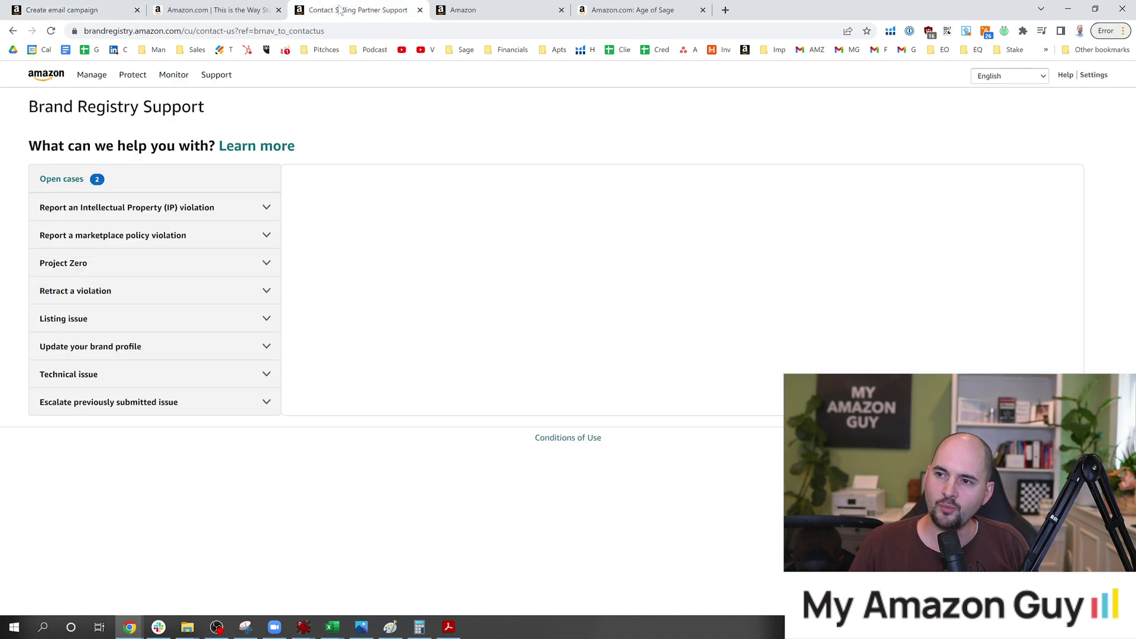
Step: Open the Technical issue form, select its Short description text, and go back to the campaign page
left_click(128, 380)
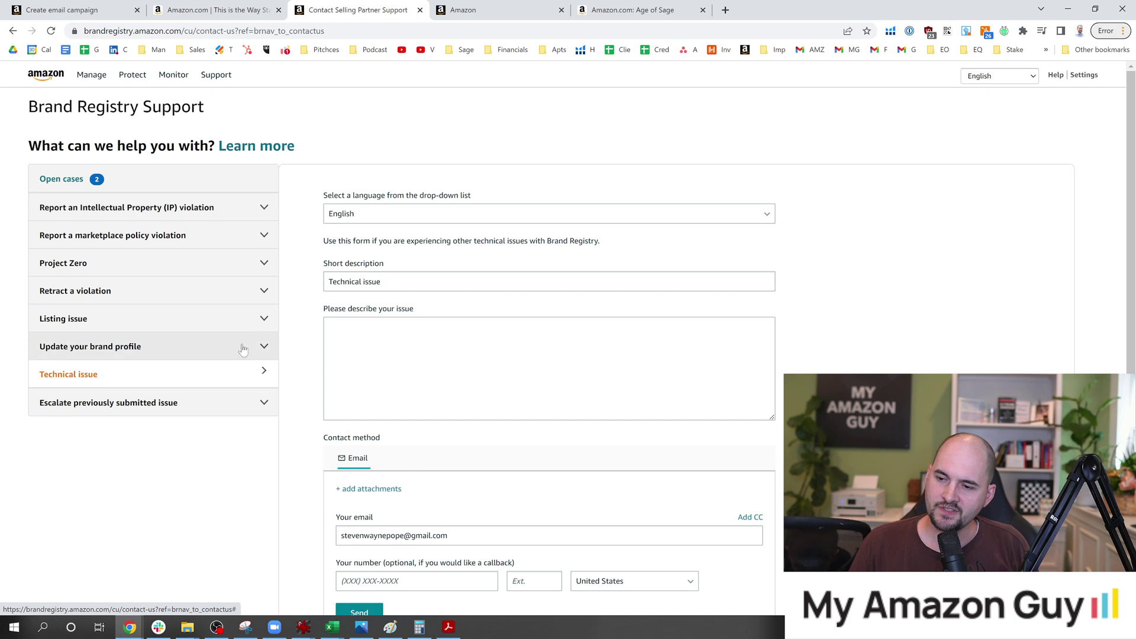
scroll(391, 319, "down", 2)
left_click_drag(383, 188, 310, 187)
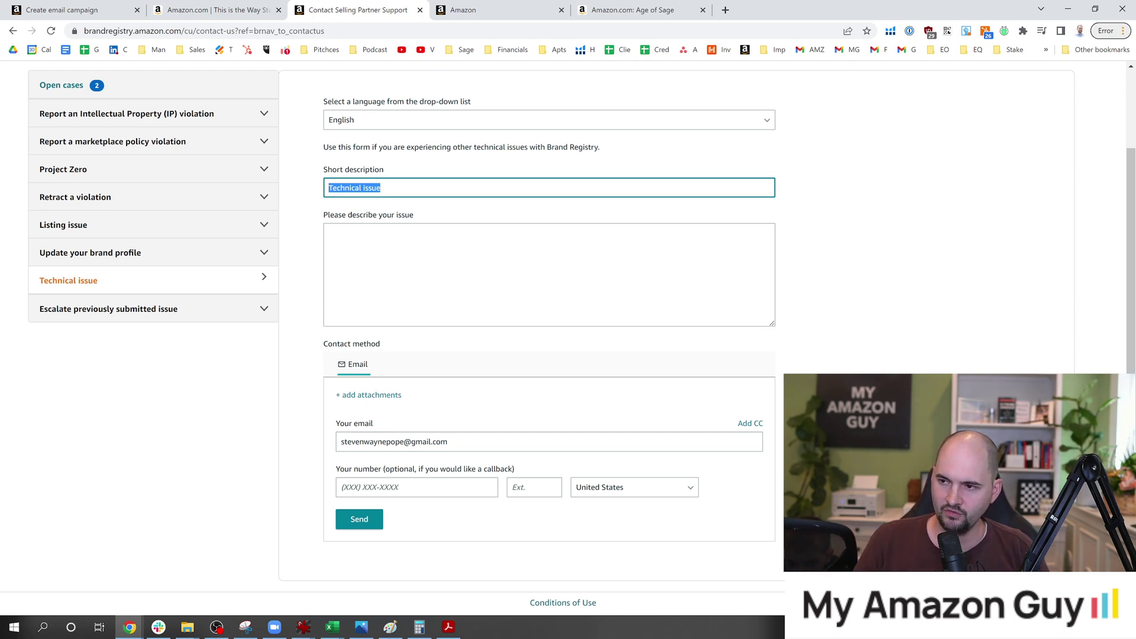
left_click(63, 10)
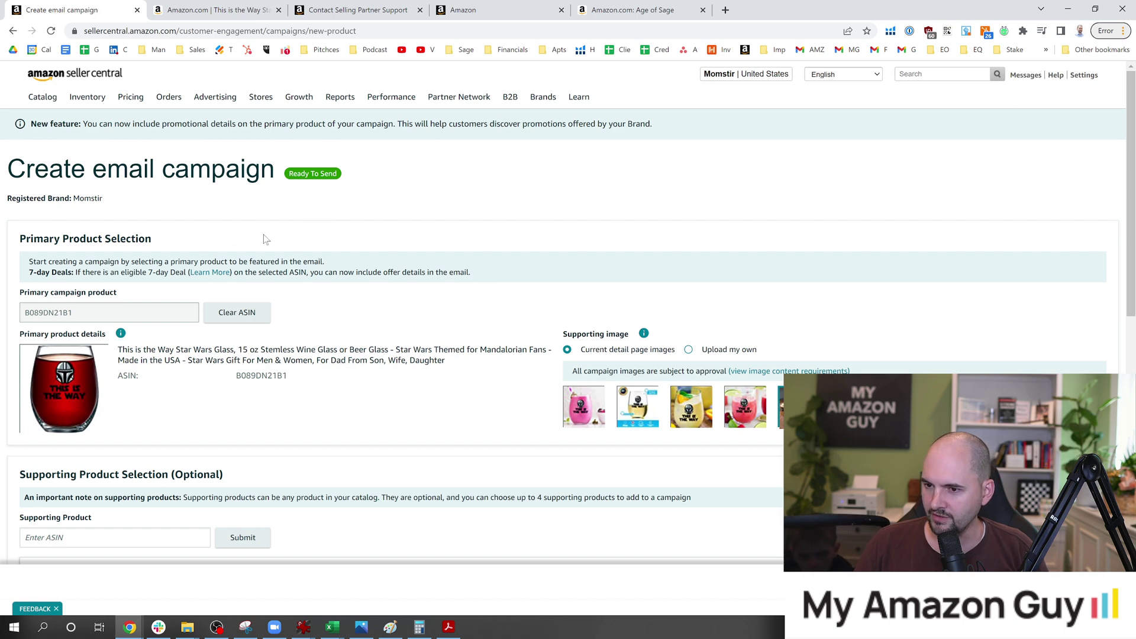
Step: Discard the unsaved campaign and copy the 'Manage Your Customer Engagement' heading for the support form
key("alt+Left")
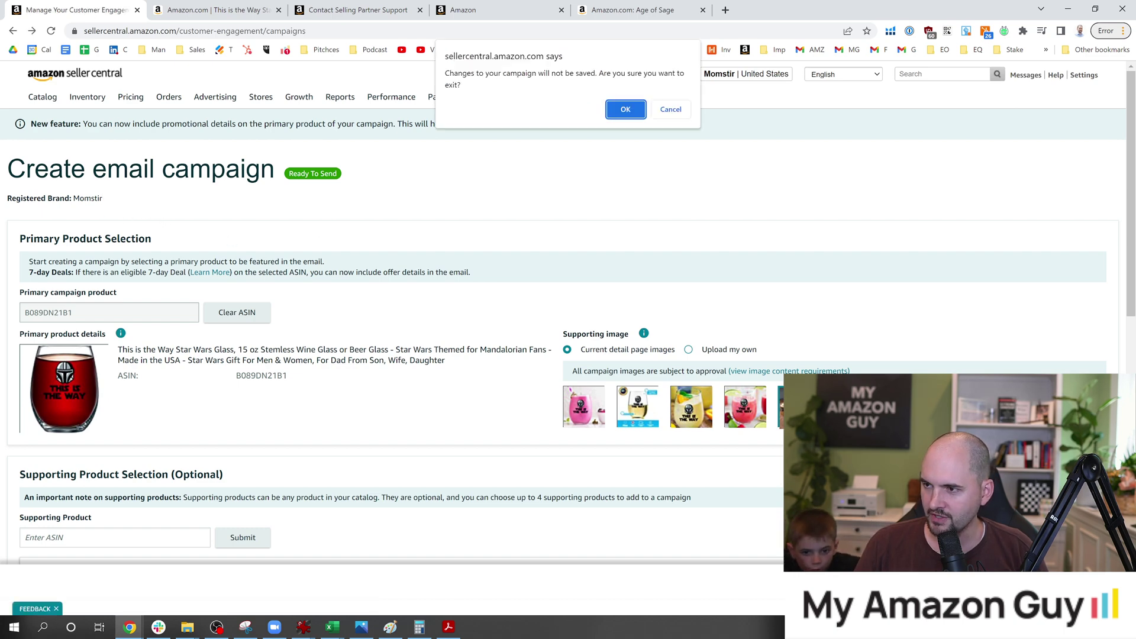
left_click(622, 112)
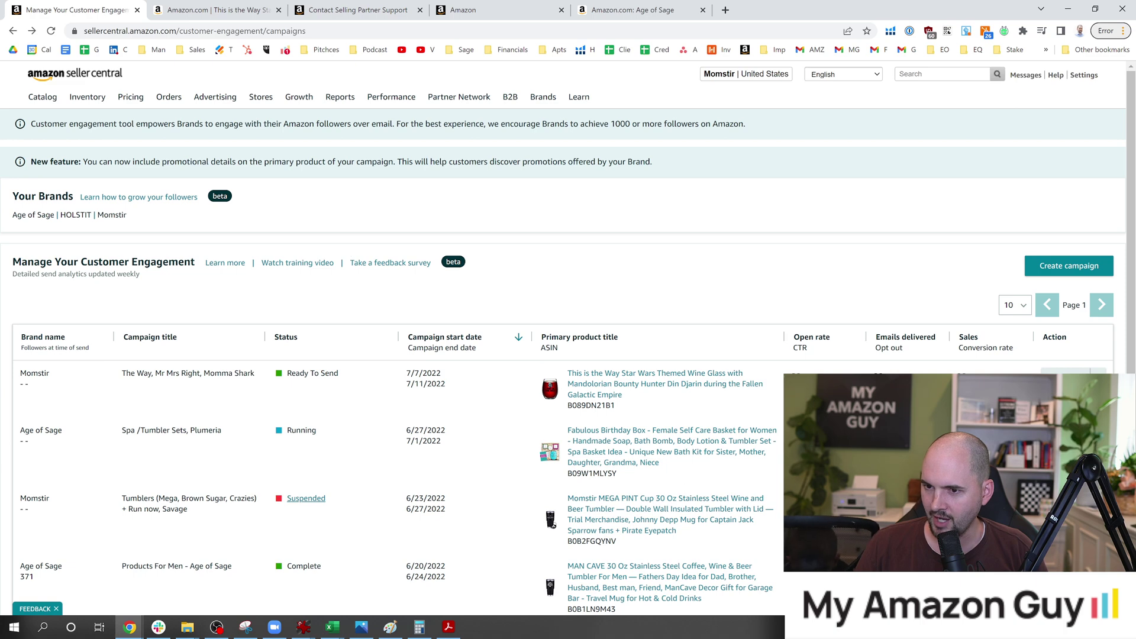
left_click_drag(12, 261, 196, 261)
key("ctrl+c")
left_click(355, 9)
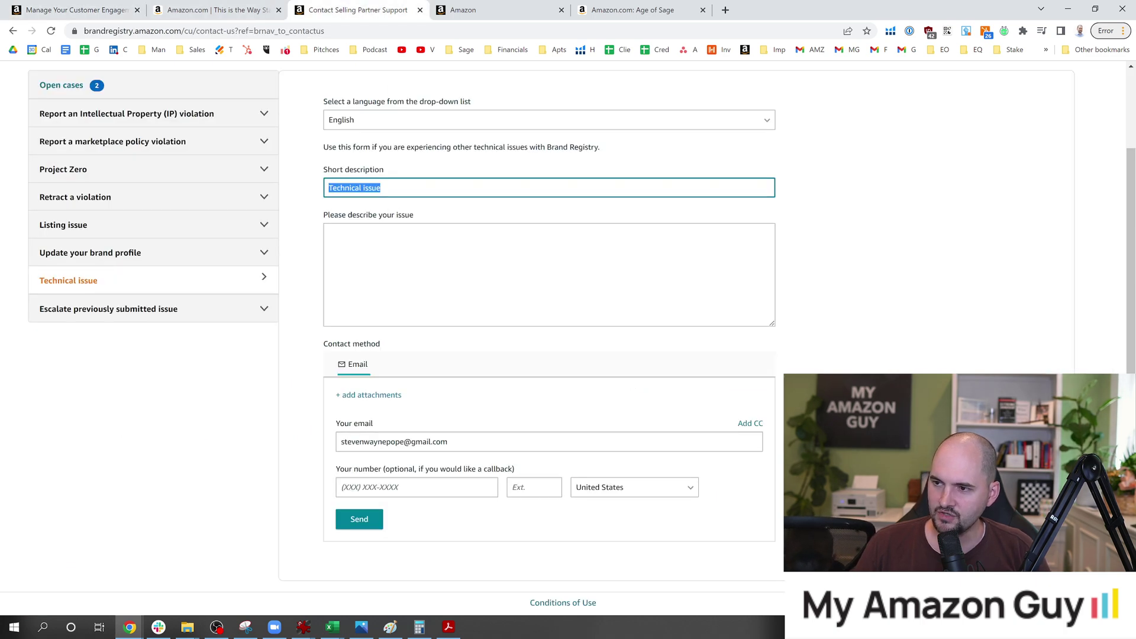
Step: Paste 'Manage Your Customer Engagement' as the short description and write the Age of Sage access request
key("ctrl+v")
left_click(329, 233)
type("Hi ")
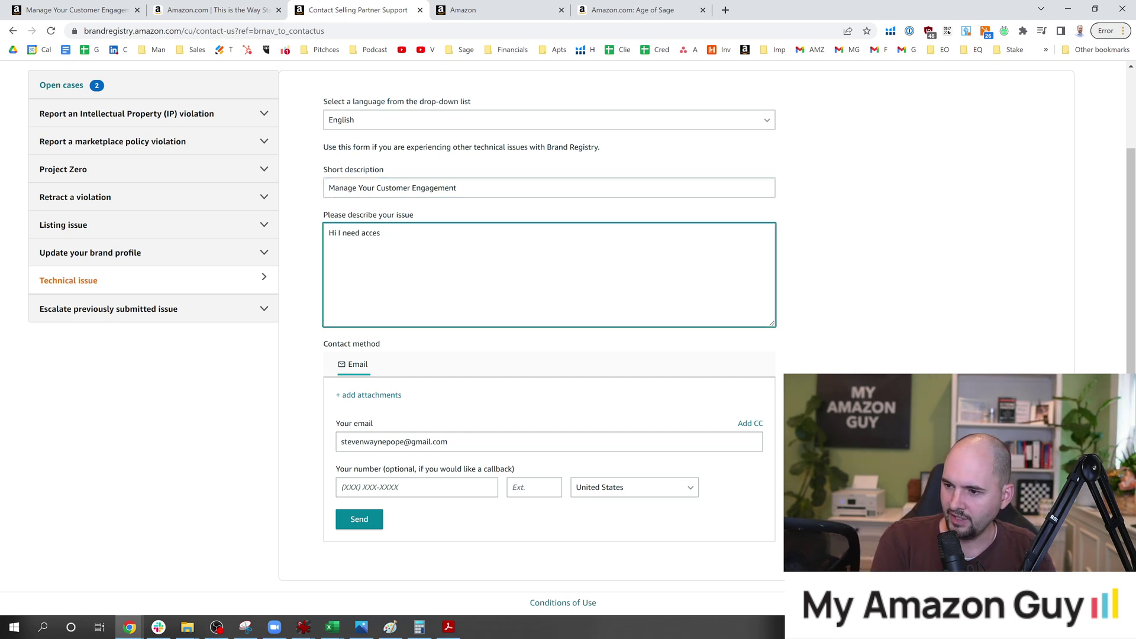
type("I need access to my brand Age of Sage to Manage Your Customer Engagement")
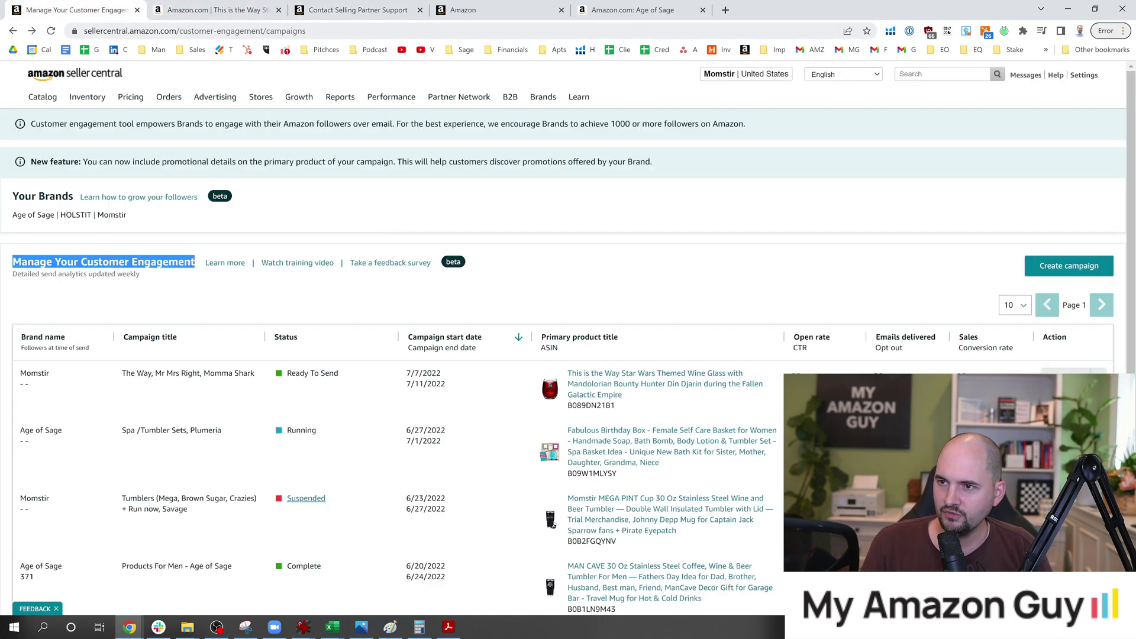
Step: Add the campaigns page link and the line 'Please enable this feature for my brand.'
key("ctrl+a")
key("ctrl+c")
key("ctrl+3")
key("ctrl+v")
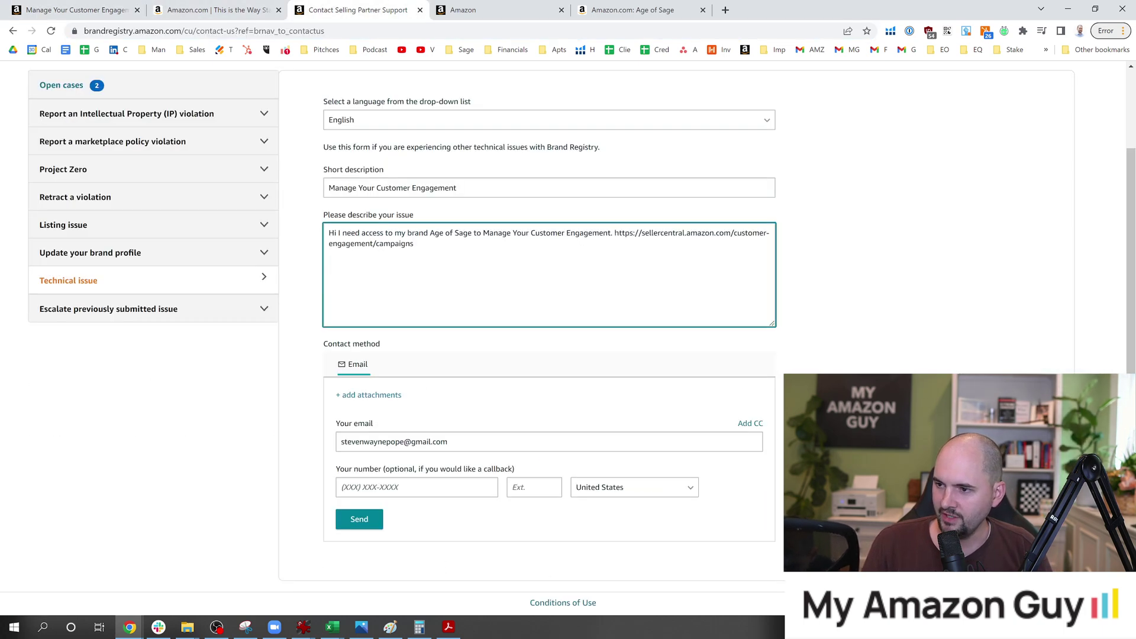
key("Return")
key("Return")
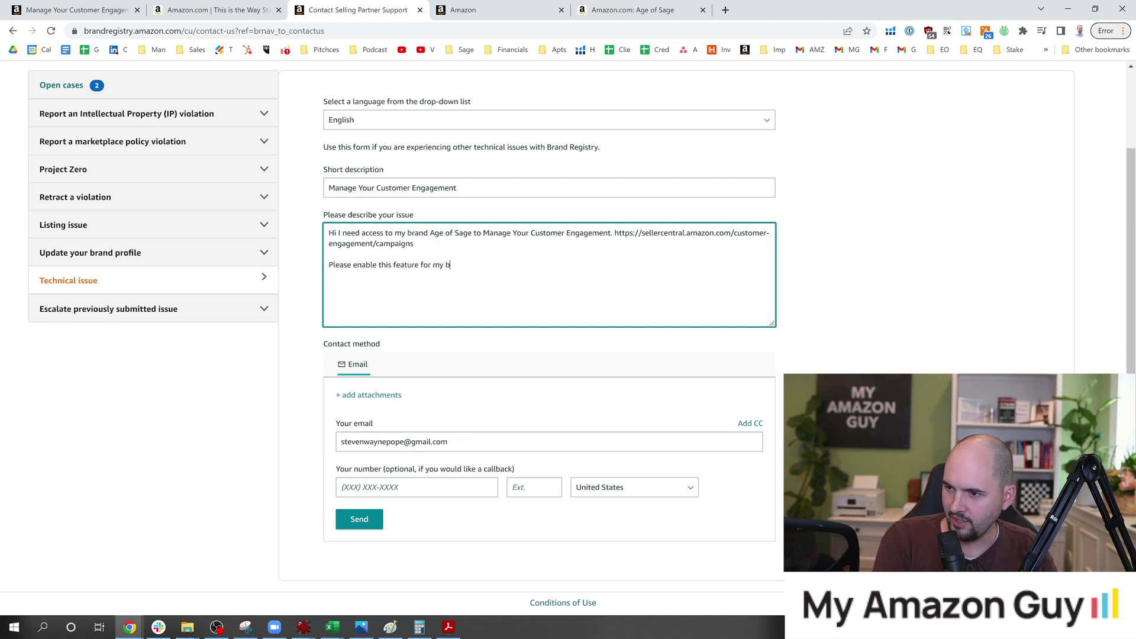
type("Please enable this feature for my brand.")
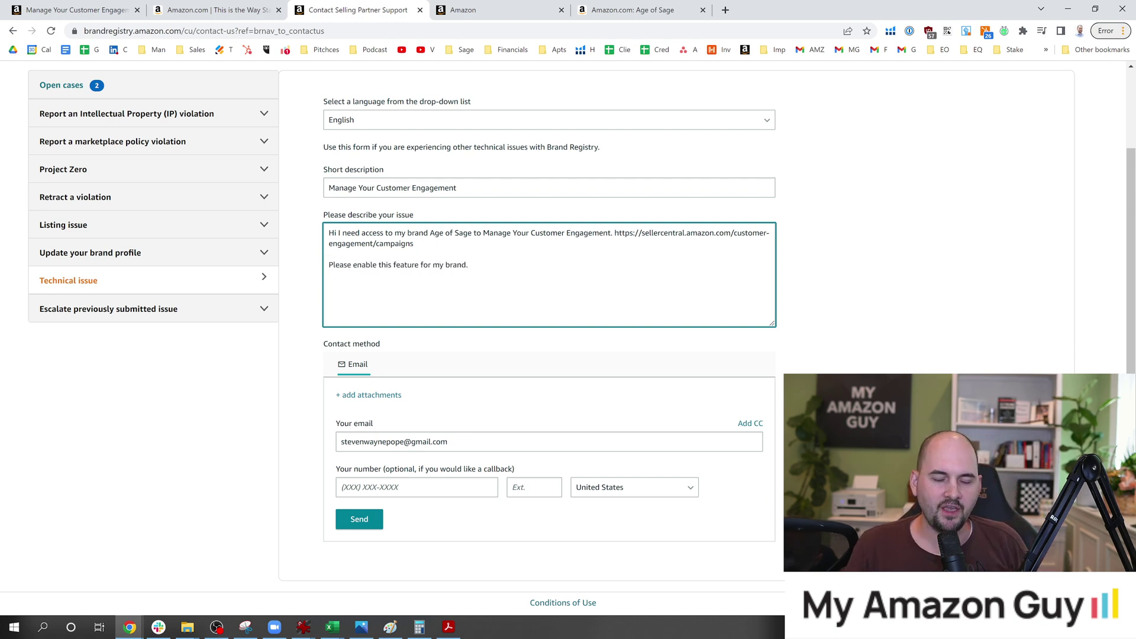